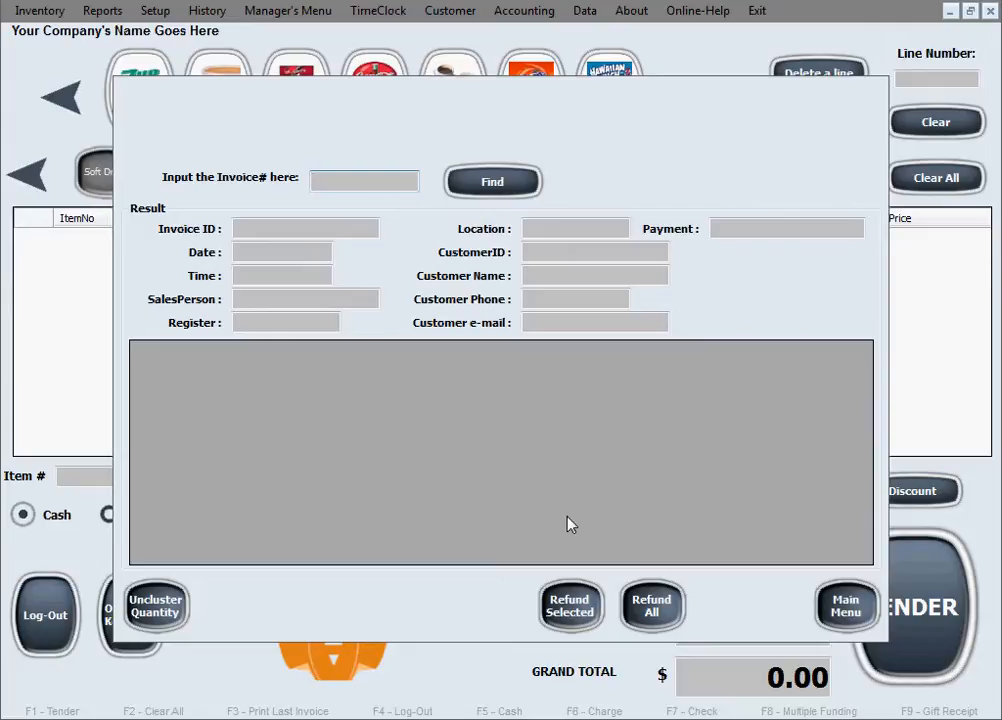
Leave the refund form and open the lookup of past invoices
left_click(846, 606)
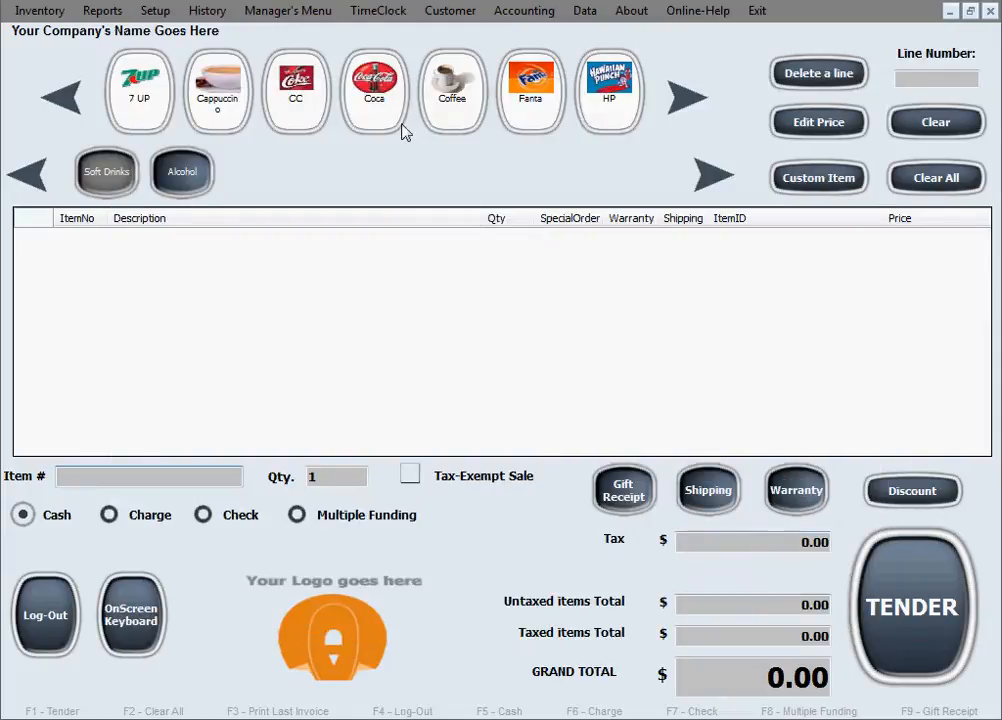
left_click(225, 19)
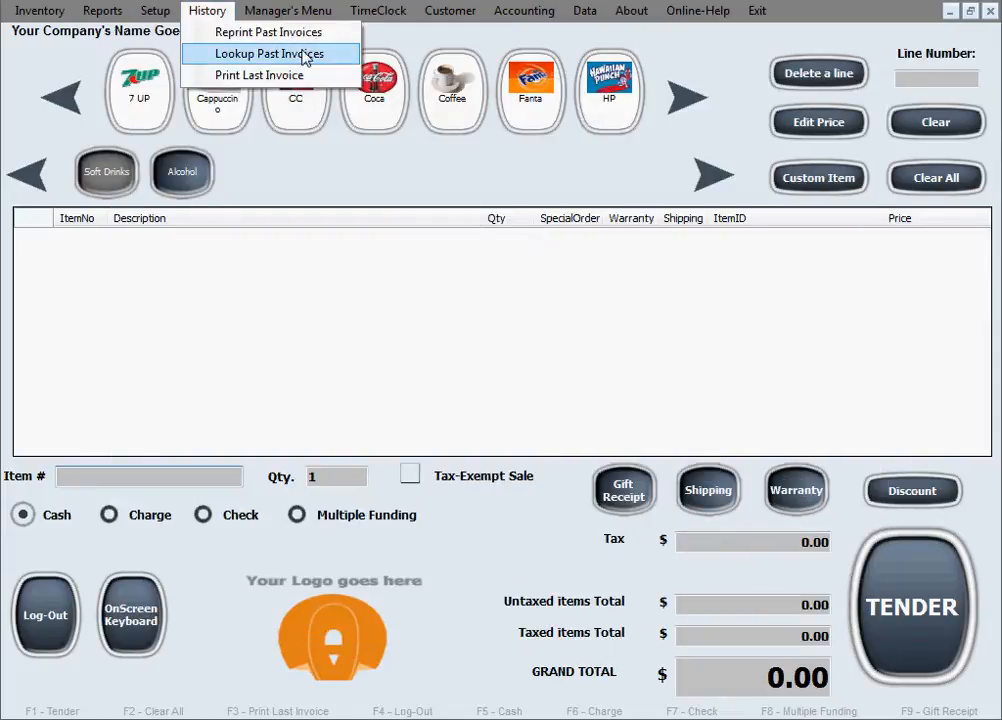
left_click(345, 58)
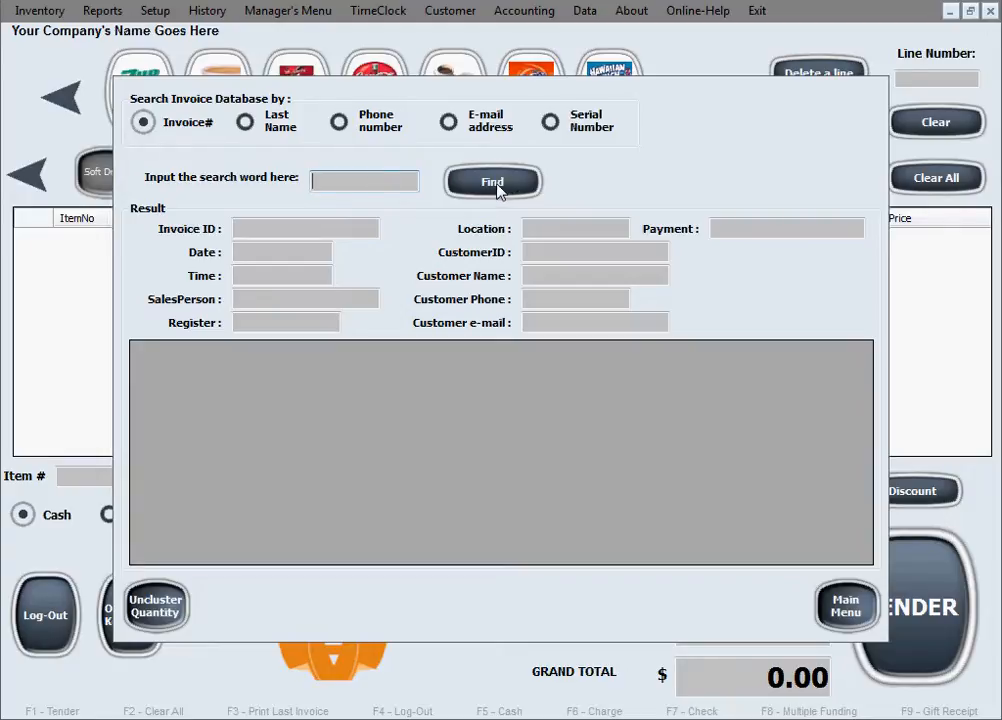
Search the invoice database by the customer's last name
left_click(247, 128)
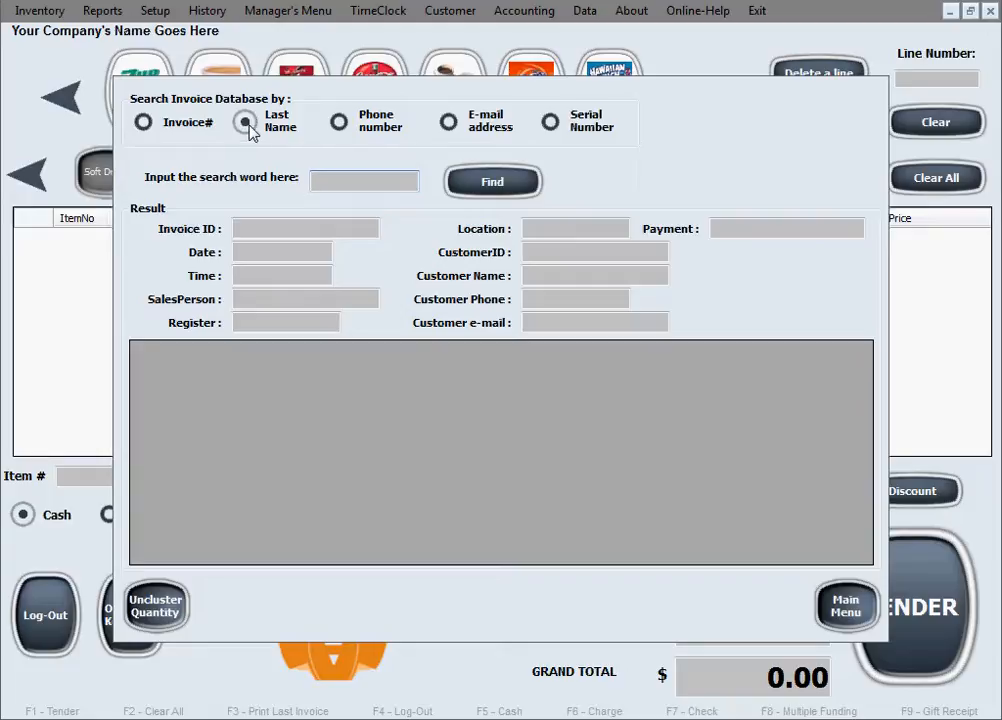
left_click(340, 126)
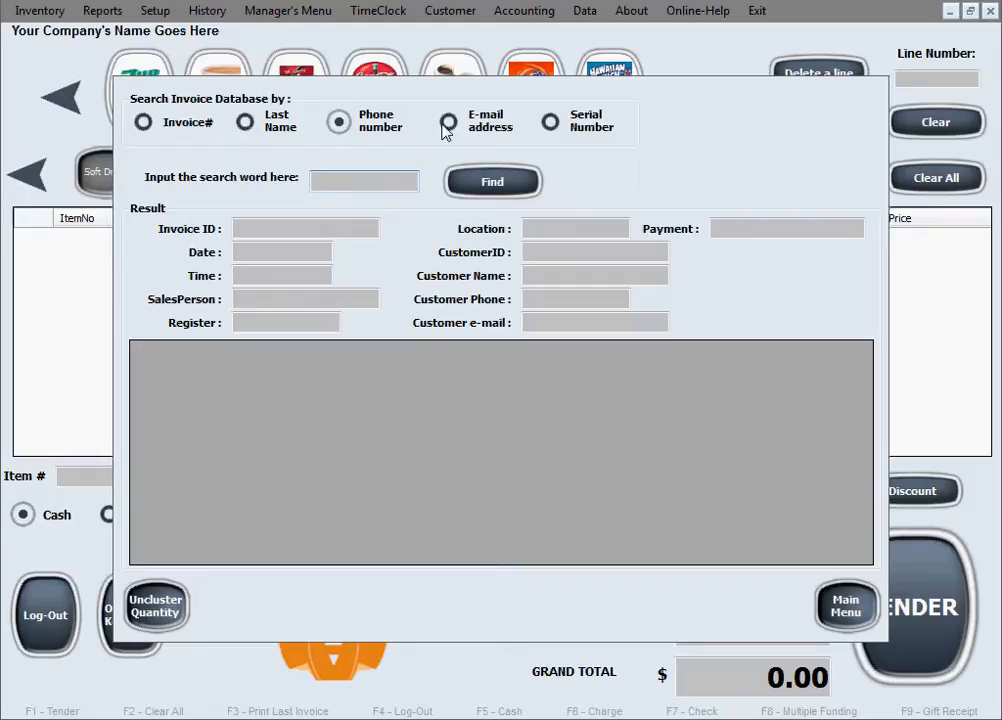
left_click(447, 122)
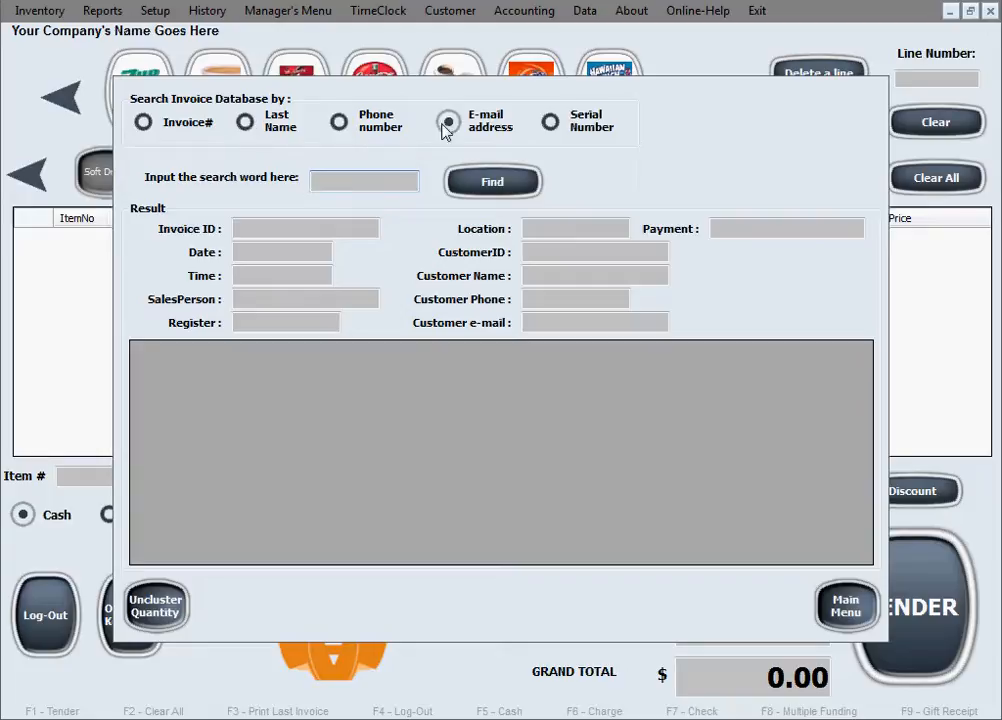
left_click(549, 123)
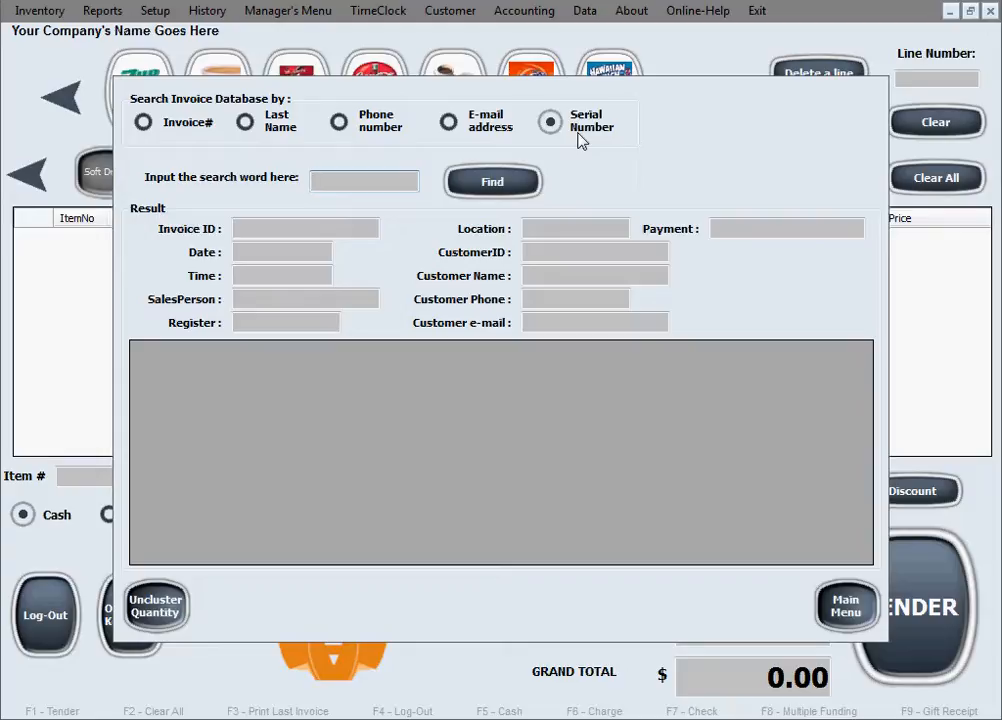
left_click(248, 128)
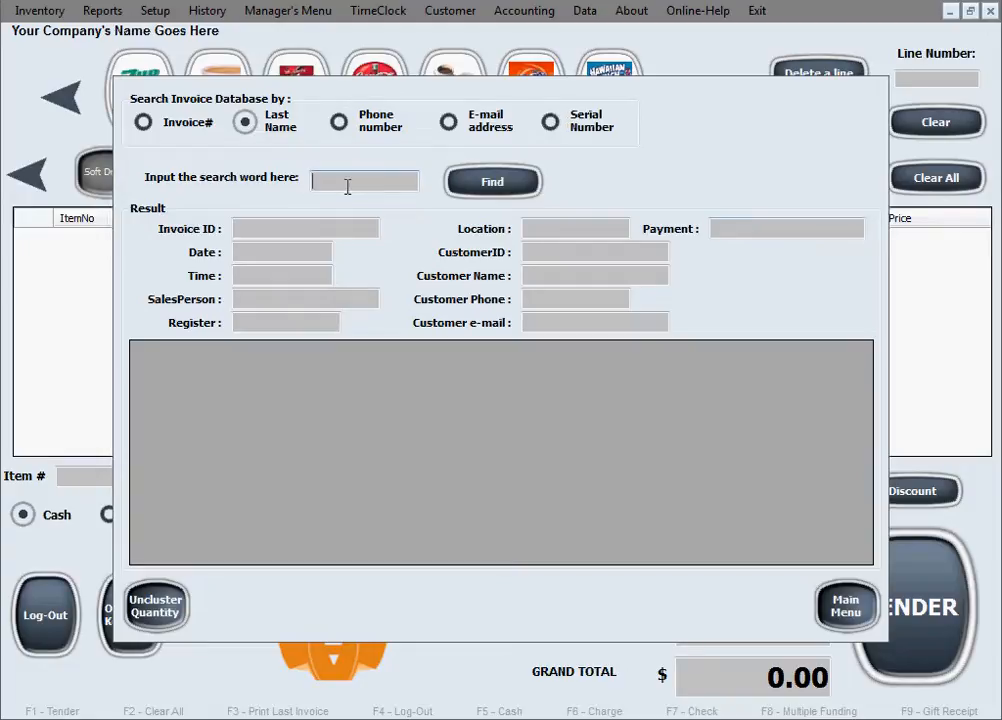
type("smith")
left_click(531, 182)
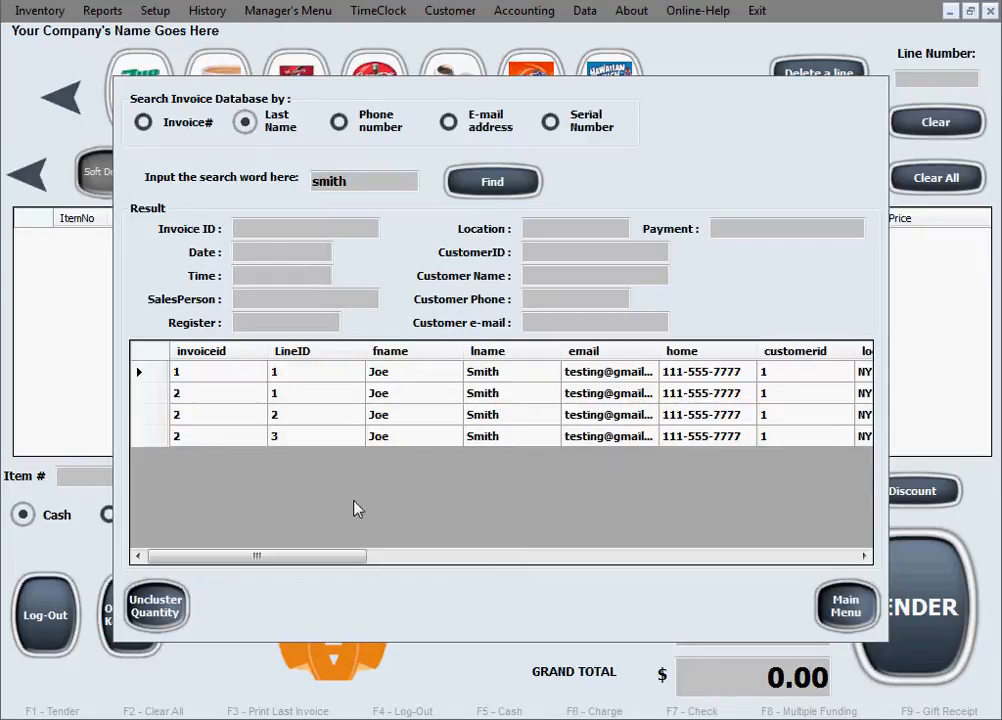
Examine the found invoice lines, including their dates, items, quantities and prices, select the lines of invoice 2, and return to the main screen
left_click(155, 376)
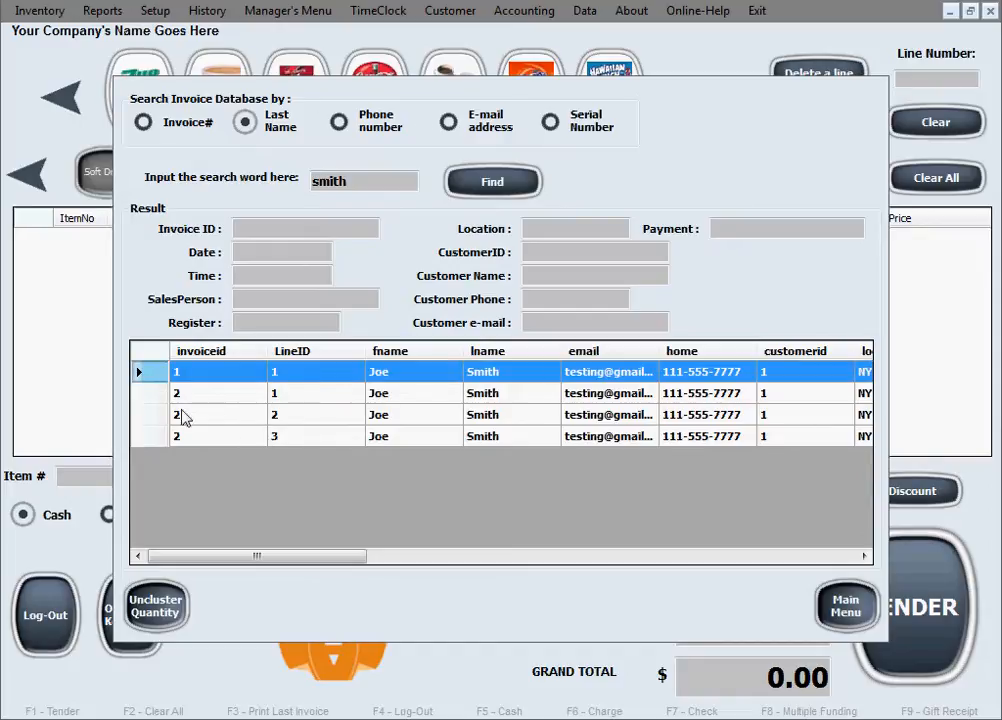
left_click(160, 392)
left_click(160, 436, "shift")
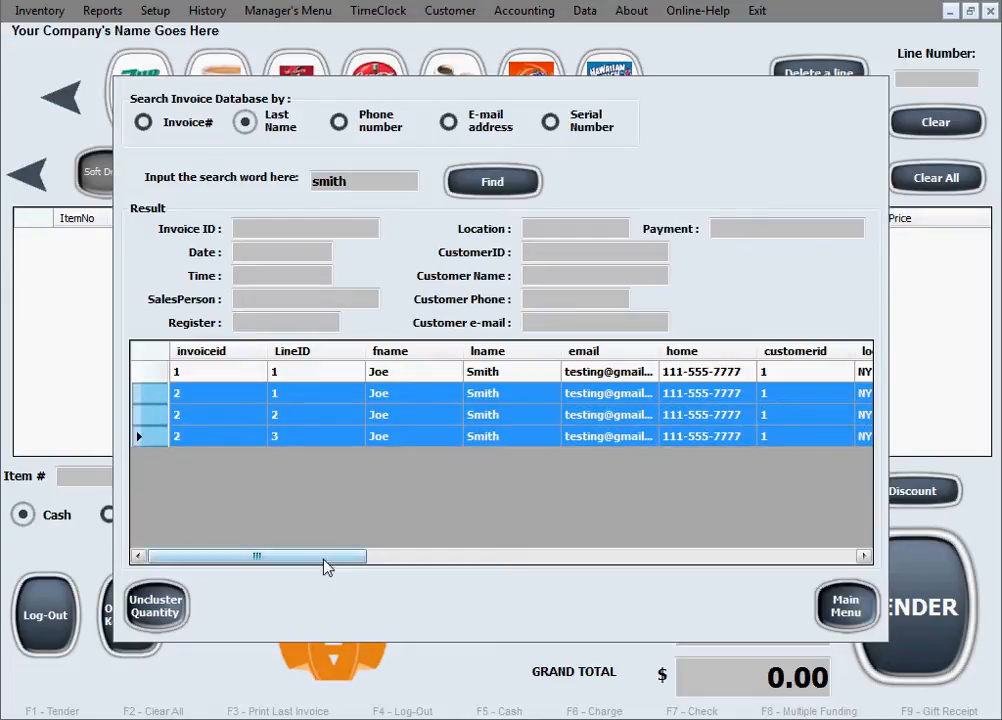
left_click(163, 436)
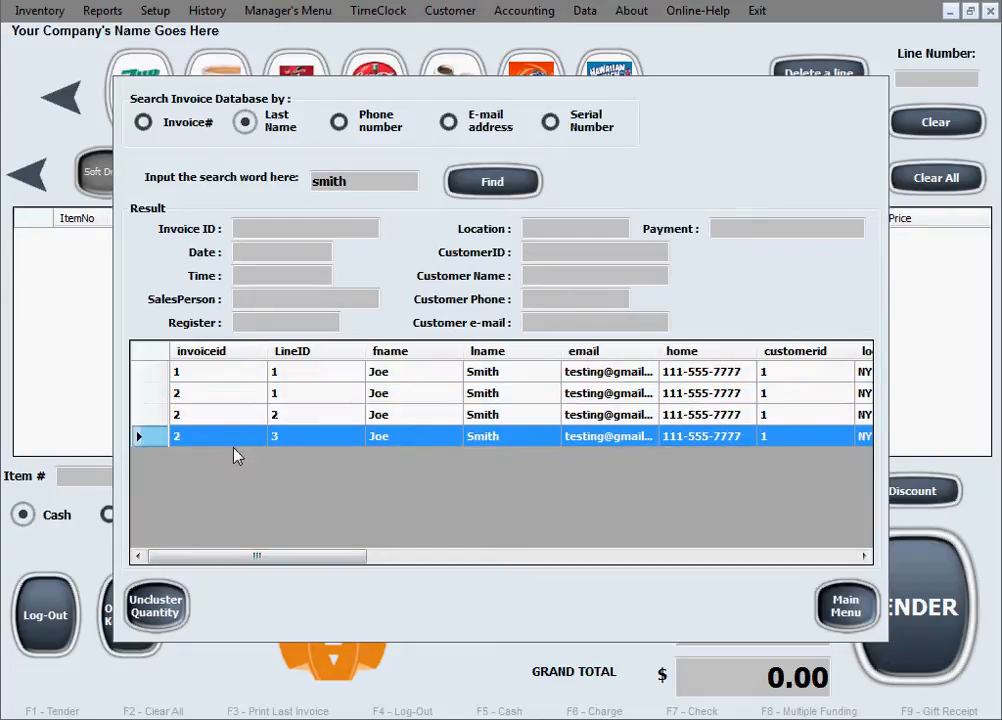
left_click_drag(297, 560, 572, 556)
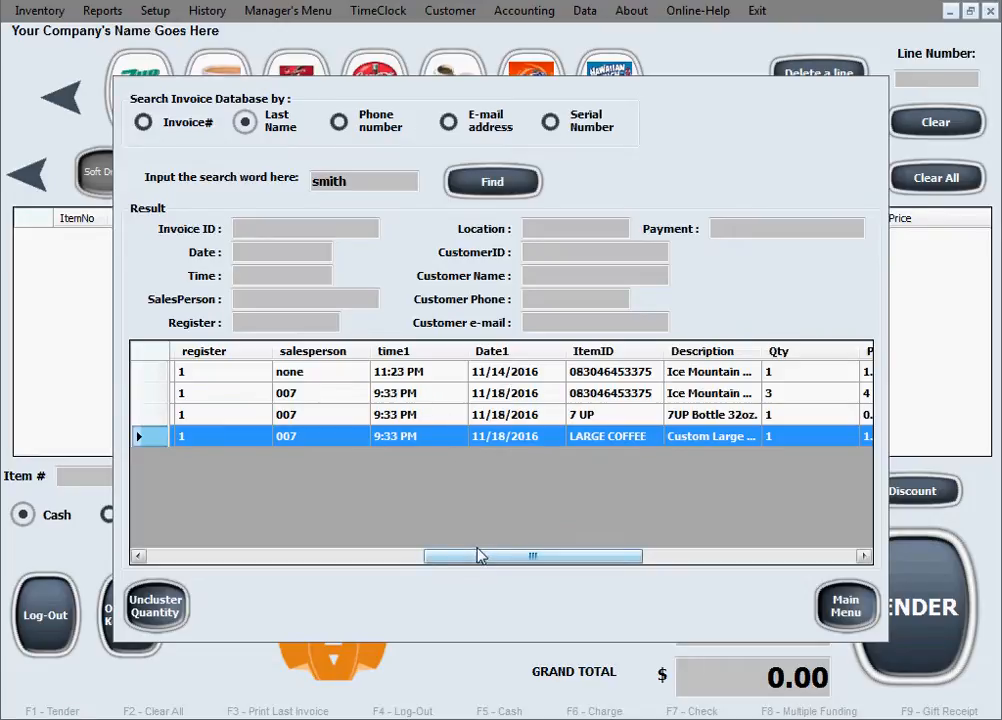
left_click_drag(558, 558, 646, 555)
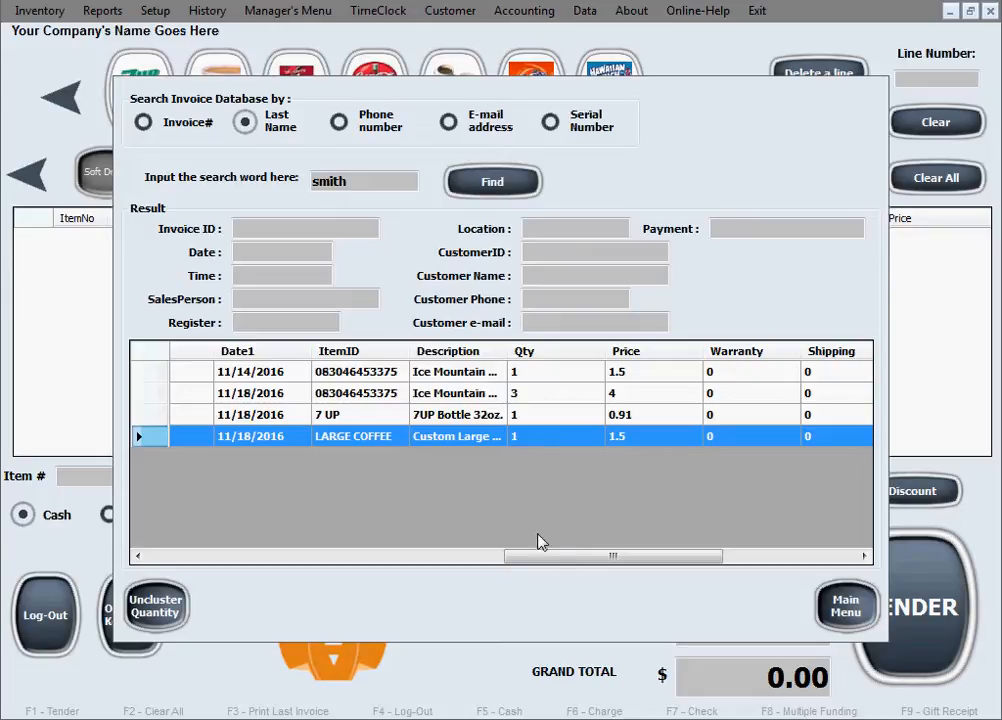
left_click_drag(556, 561, 92, 441)
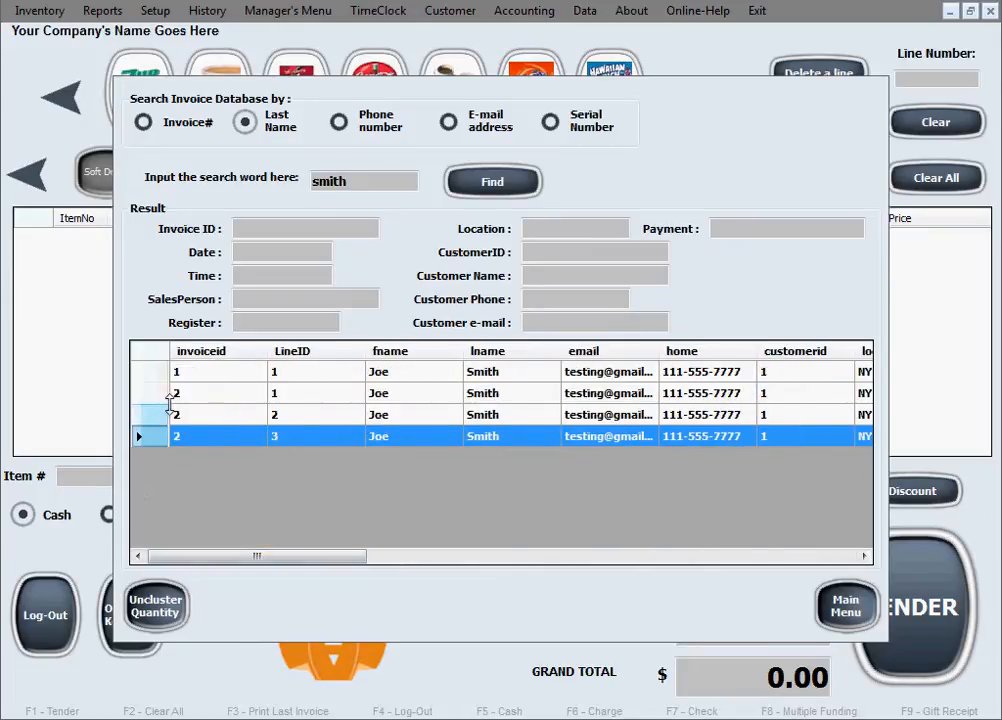
left_click(158, 393)
left_click(158, 434, "shift")
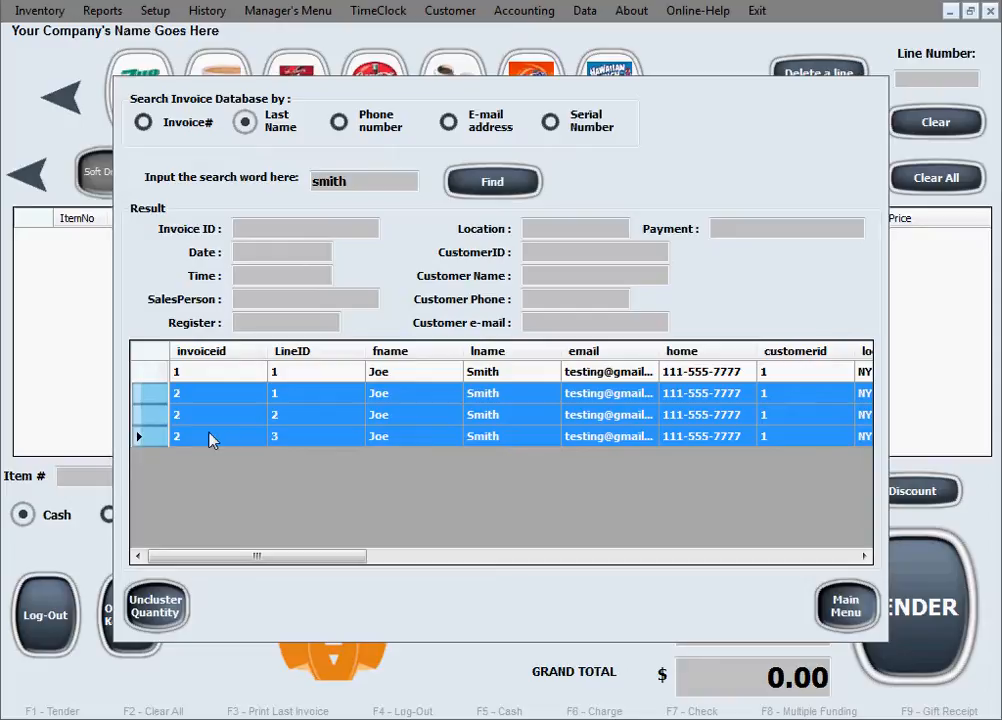
left_click(836, 606)
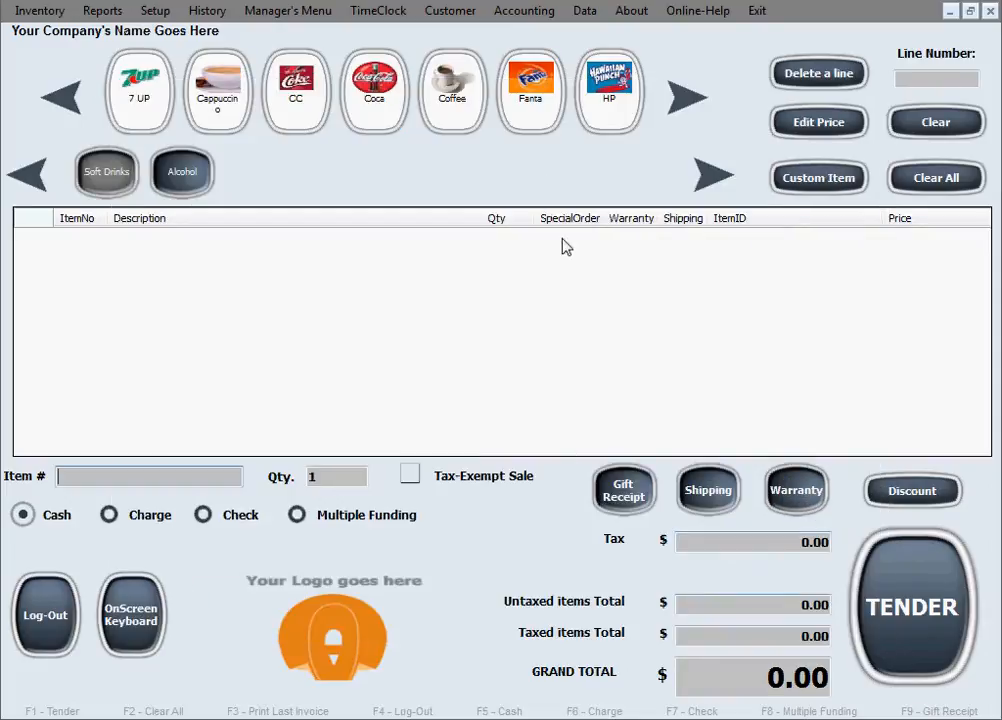
Open the refund form, find invoice 2, and widen the Description column to fit its full text
left_click(302, 12)
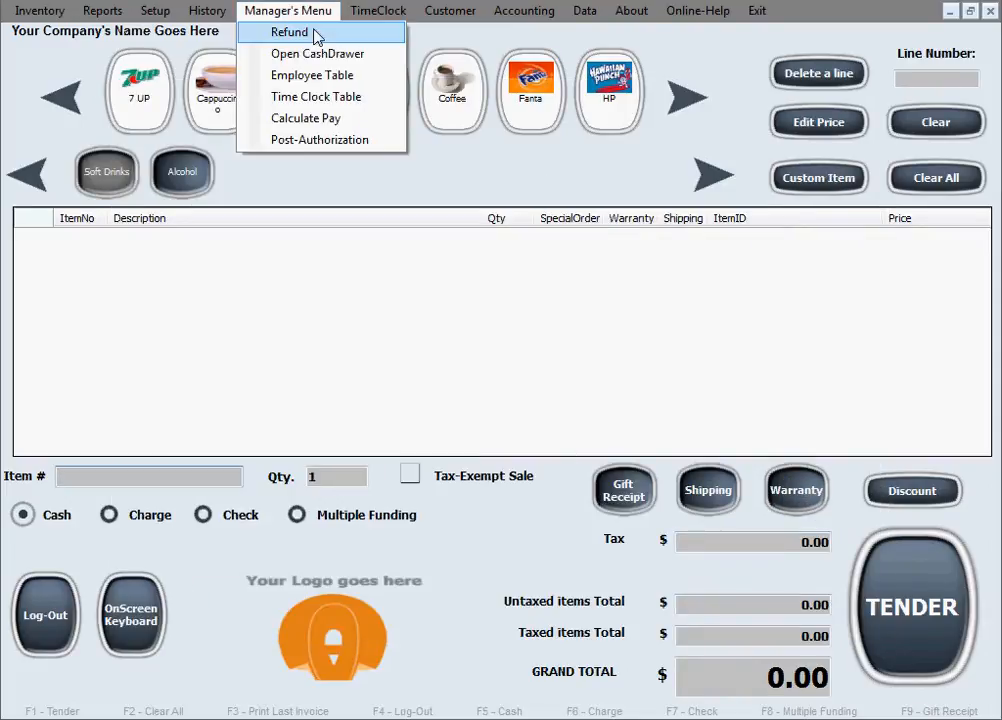
left_click(316, 35)
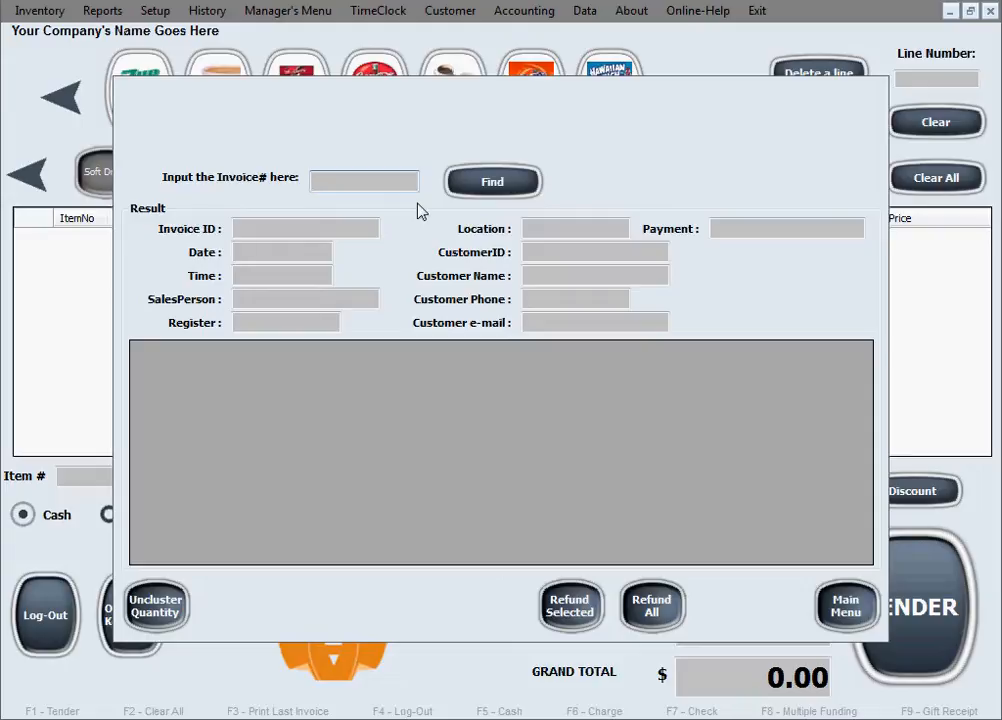
type("2")
left_click(461, 184)
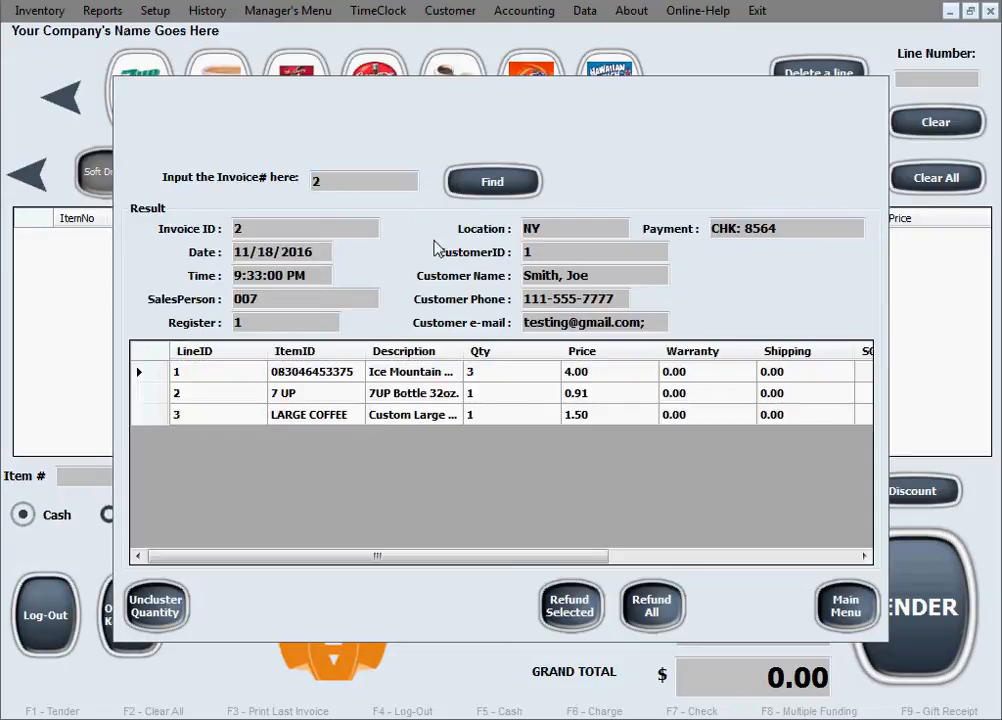
double_click(464, 348)
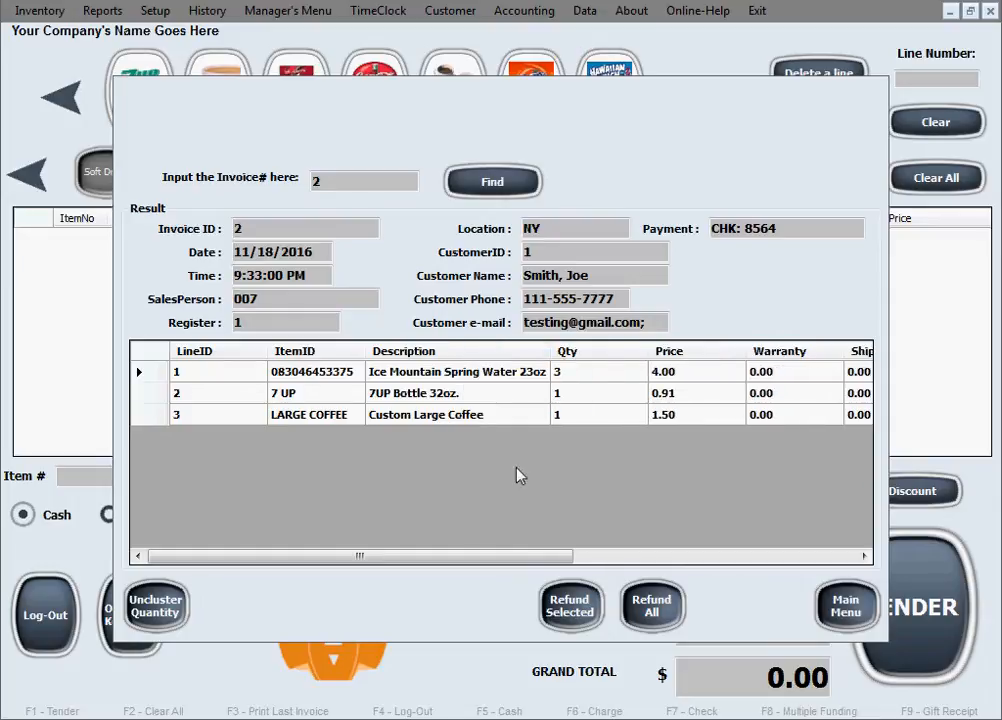
left_click_drag(487, 560, 387, 550)
Try selecting the 7UP Bottle and Custom Large Coffee lines together and the Ice Mountain Spring Water line alone, clearing each selection
left_click(157, 398)
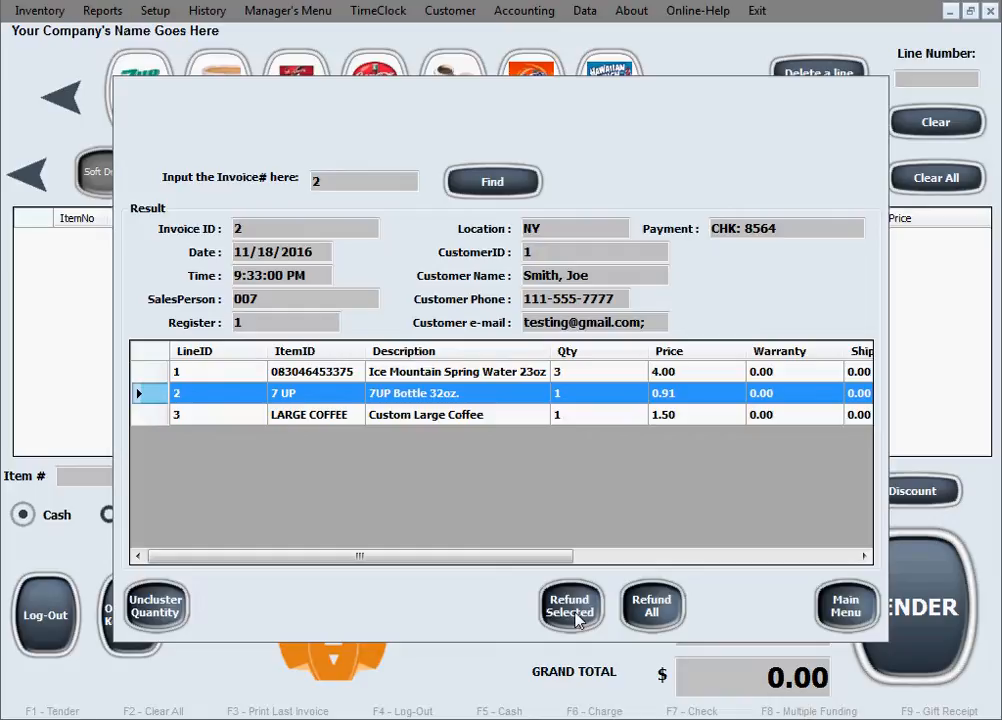
left_click(146, 420, "ctrl")
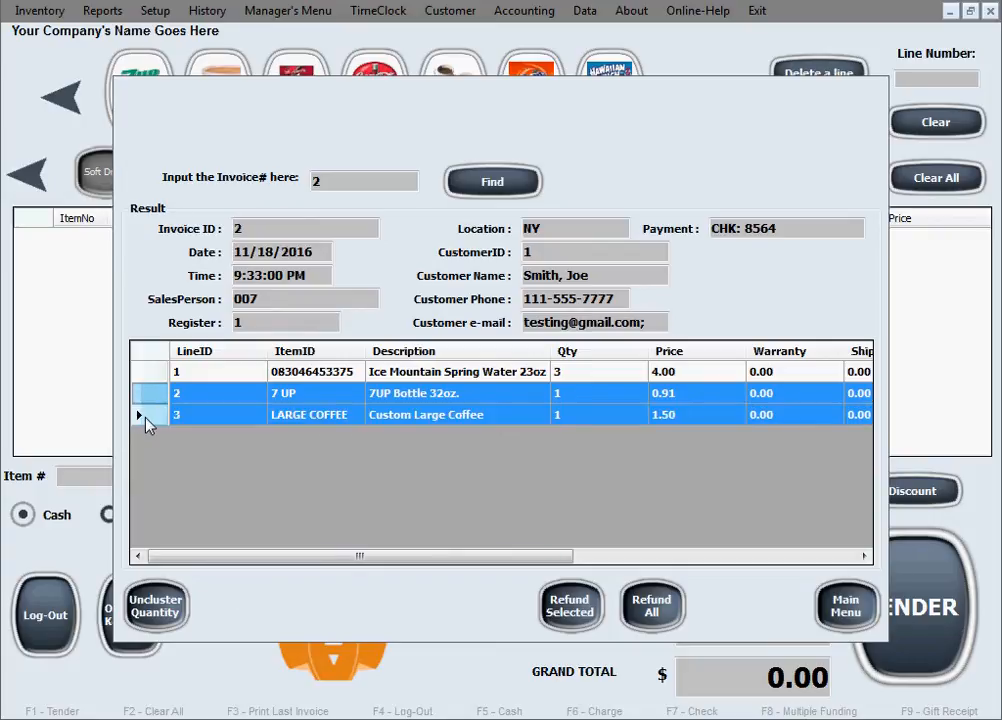
left_click(142, 397, "ctrl")
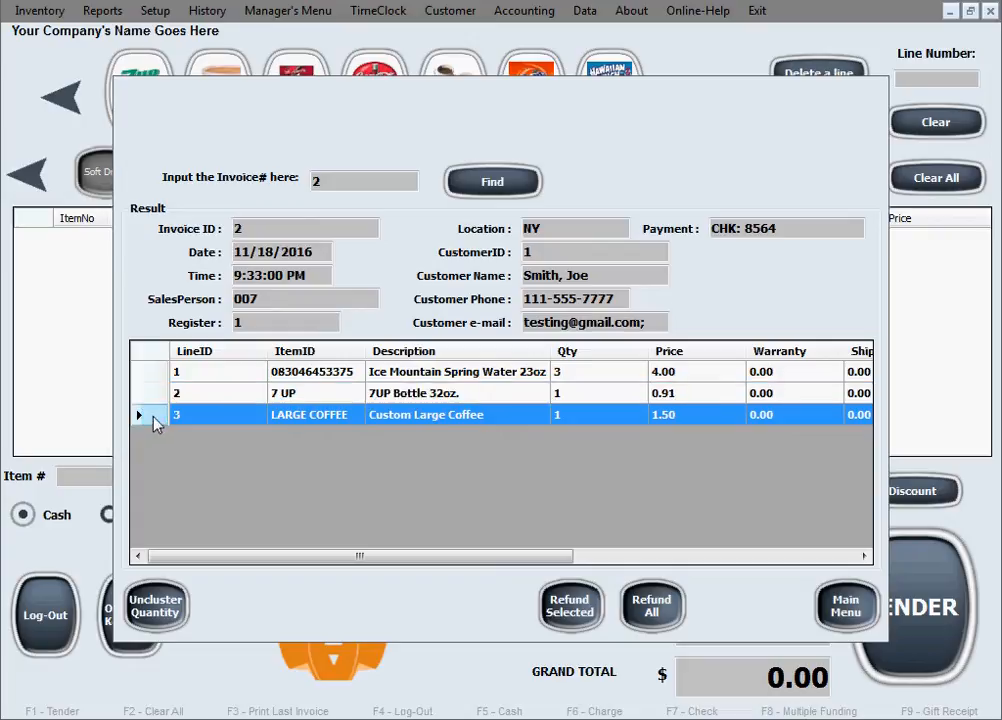
left_click(152, 418, "ctrl")
left_click(150, 397, "ctrl")
left_click(152, 419, "ctrl")
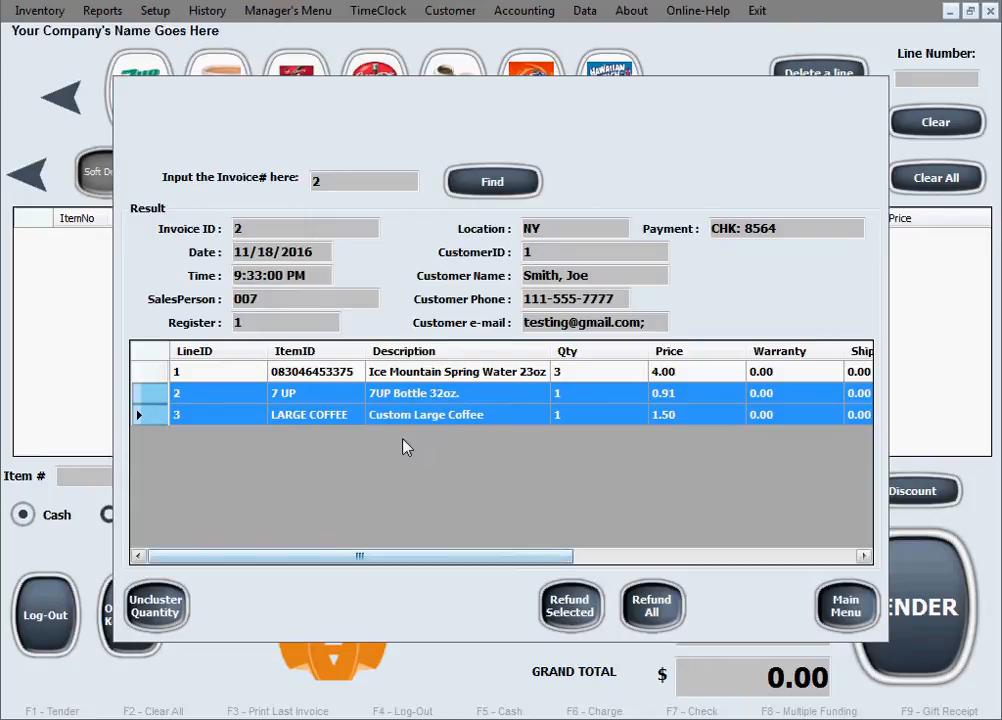
left_click(159, 399, "ctrl")
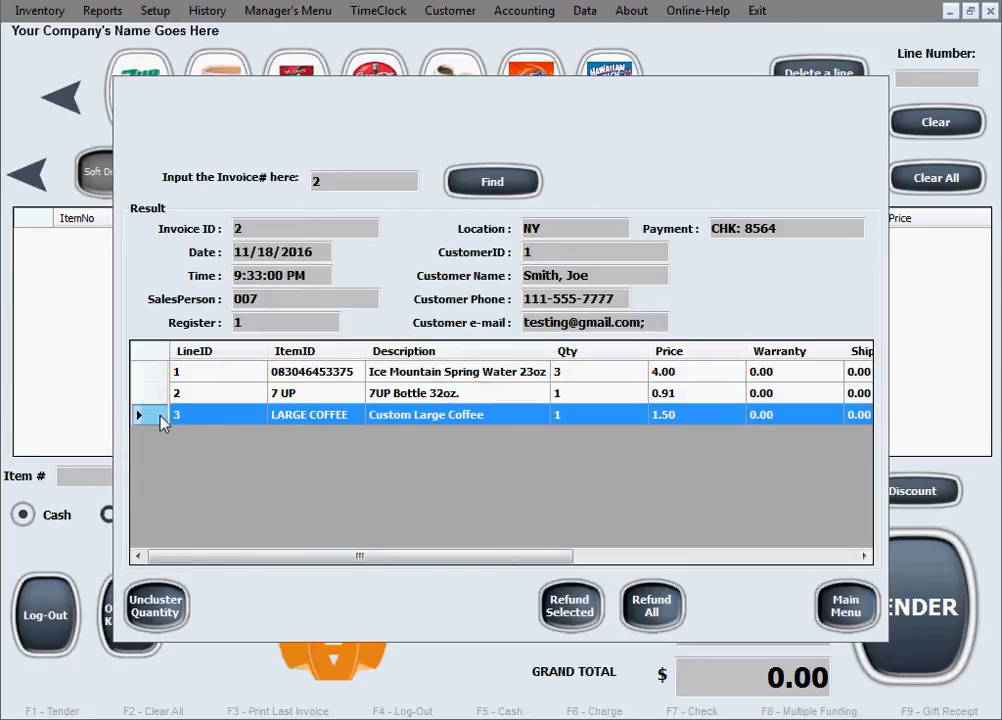
left_click(160, 415, "ctrl")
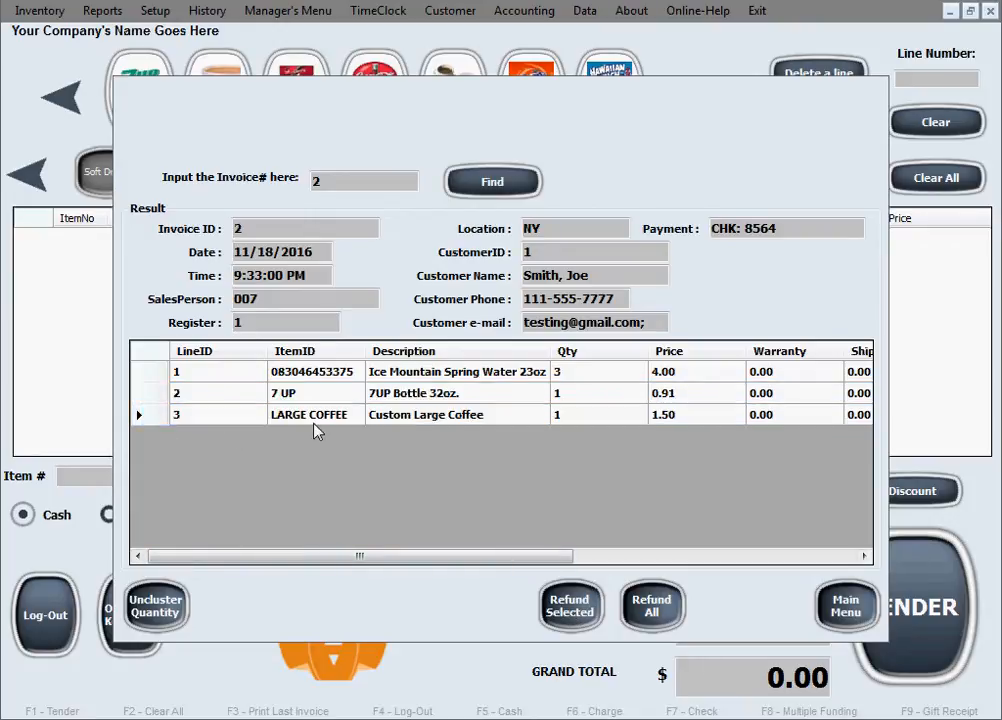
left_click(156, 372)
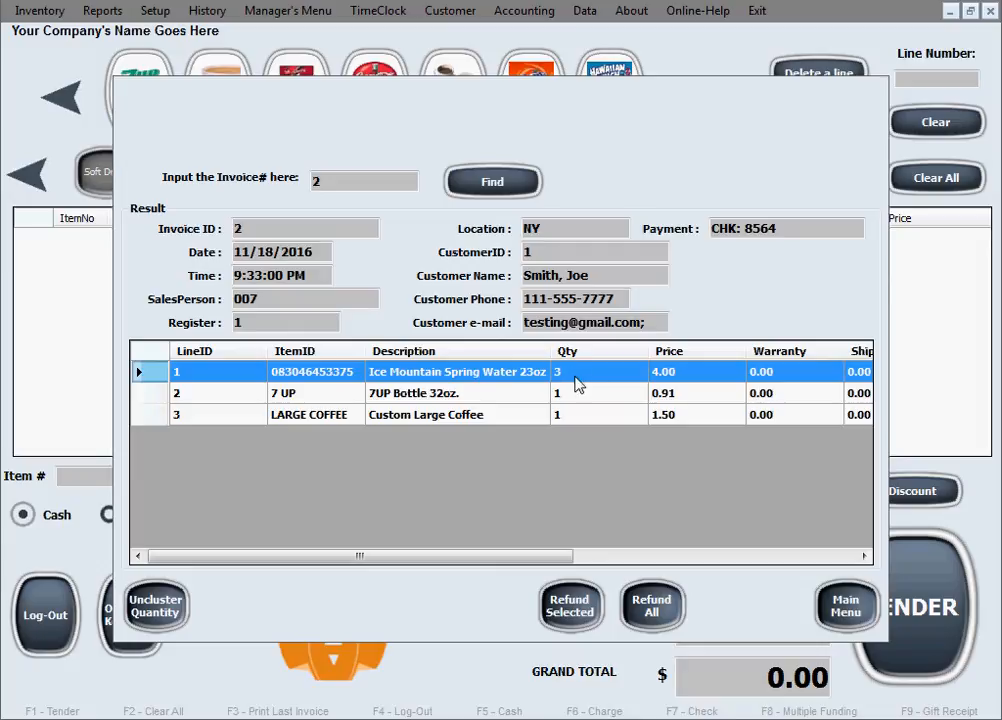
left_click(149, 369, "ctrl")
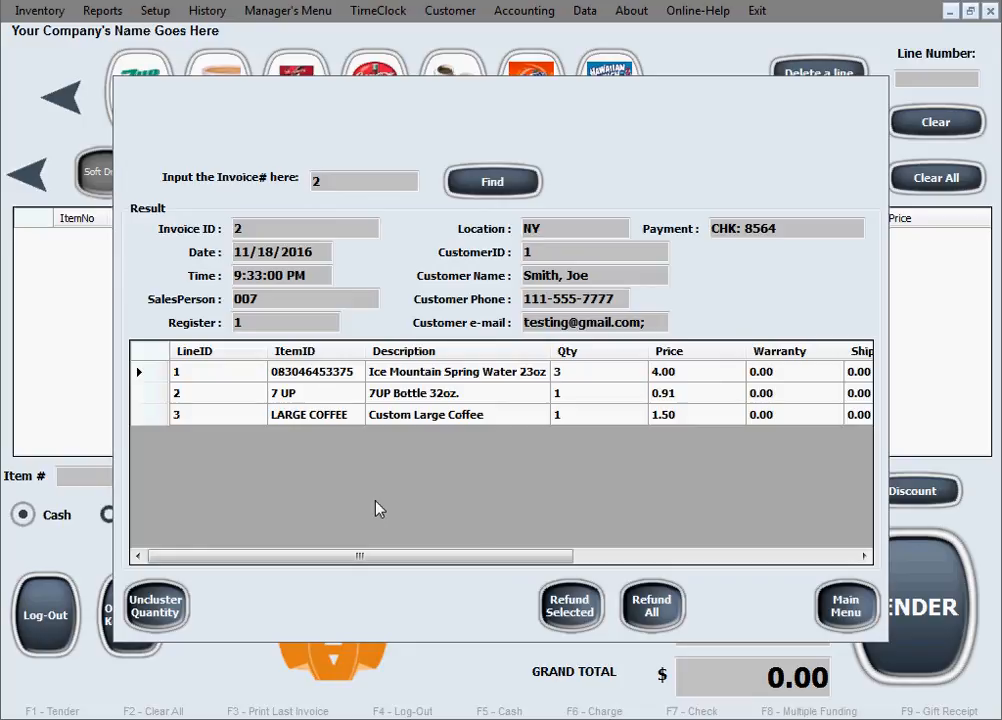
Refund all items on invoice 2 and acknowledge the transaction to return to the main screen
left_click(672, 622)
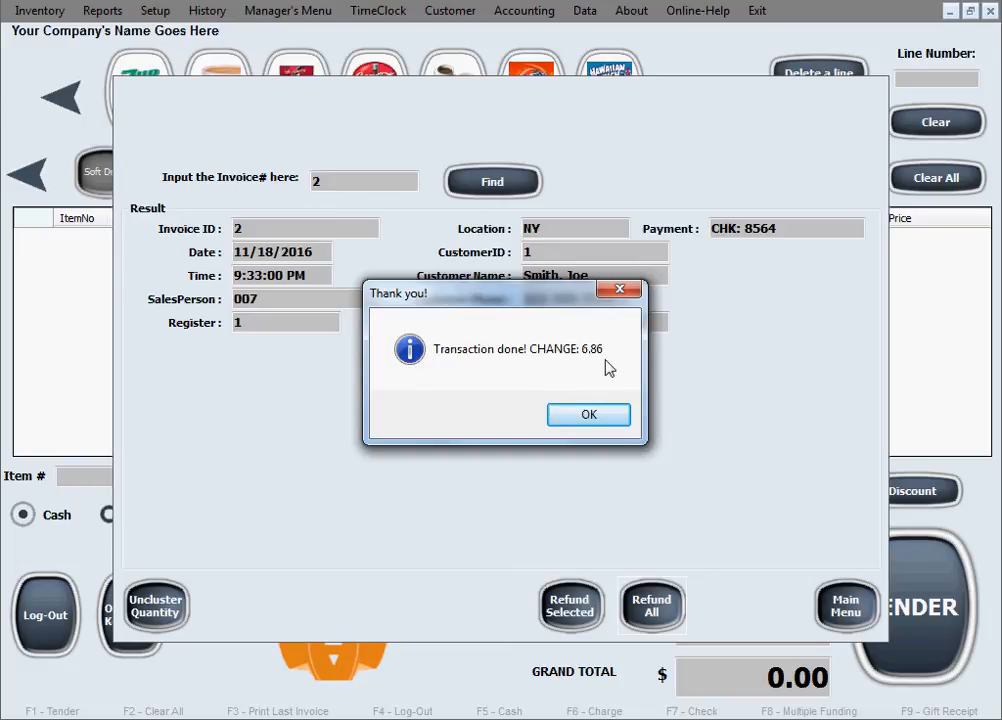
left_click(566, 426)
left_click(566, 426)
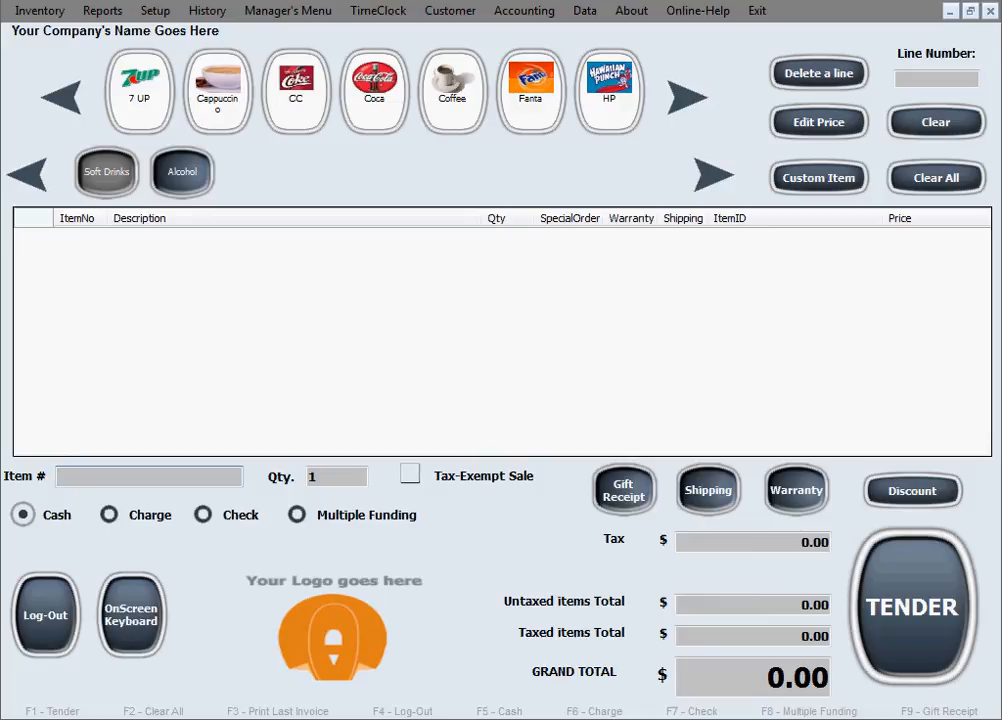